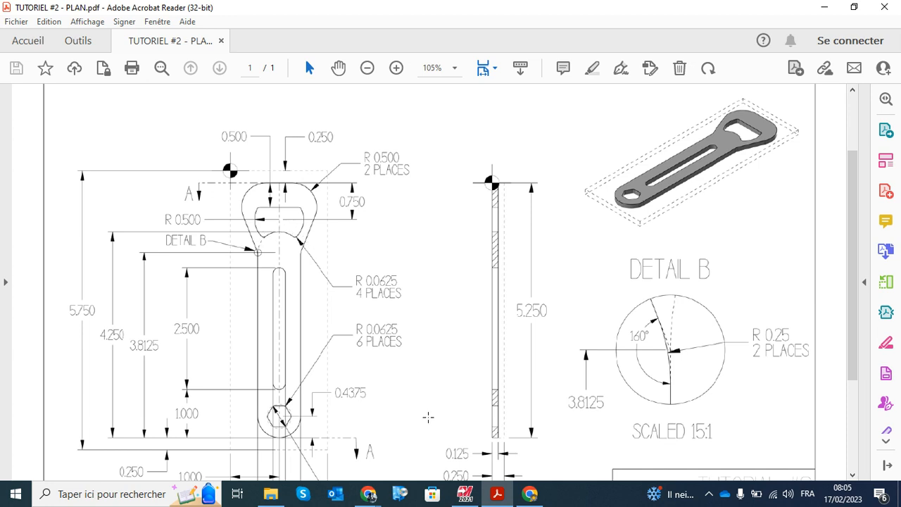
Review the TUTORIEL #2 plan in Acrobat Reader, examining the part's head, slot and hexagon dimensions
click(464, 493)
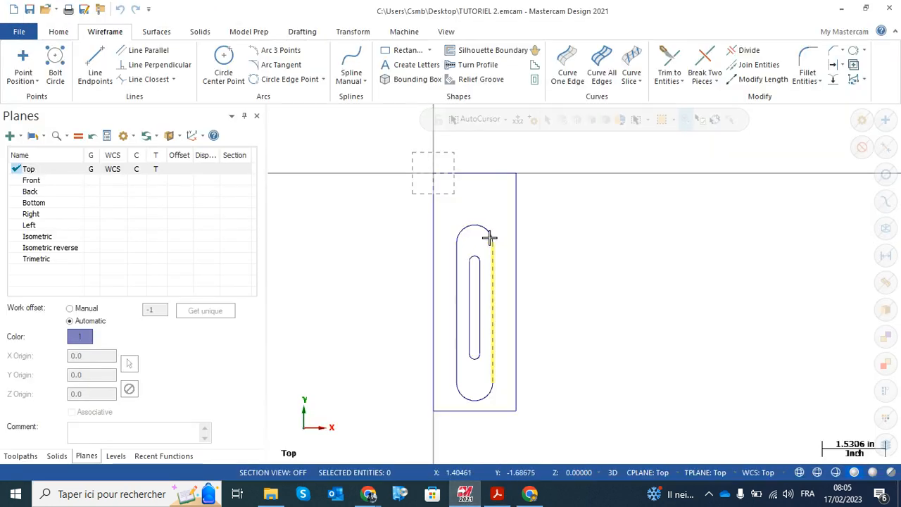
click(464, 493)
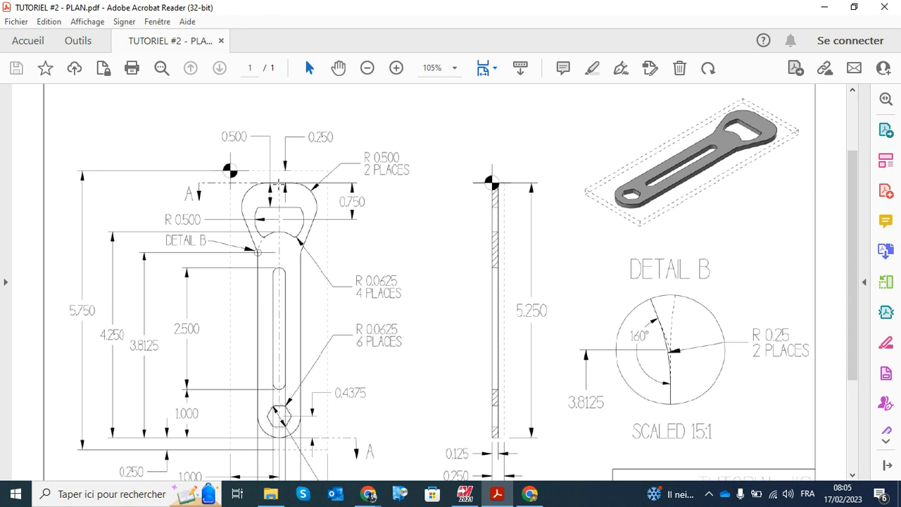
scroll(280, 257, down, 3)
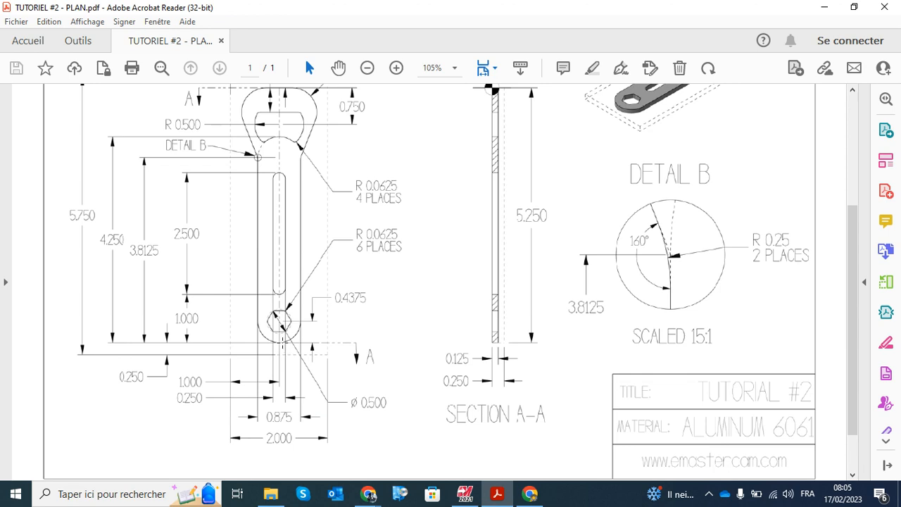
scroll(280, 342, up, 2)
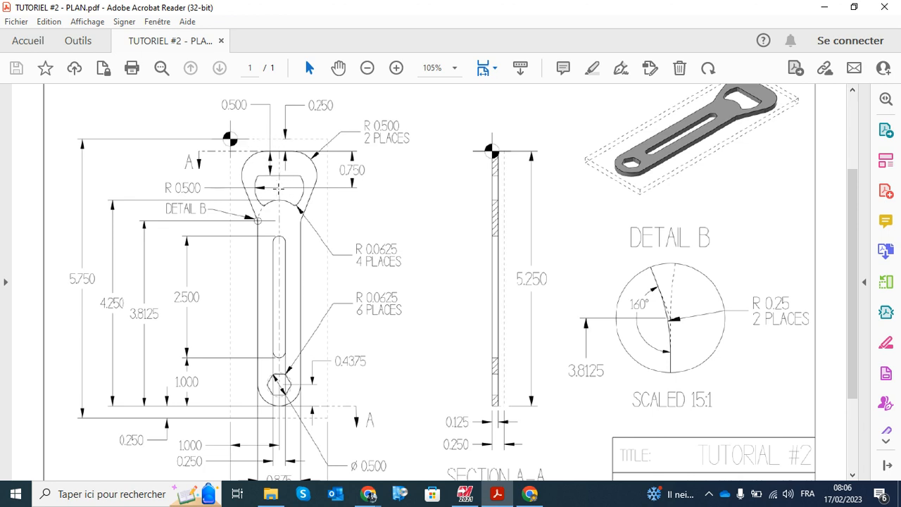
Switch to Mastercam and create a circle of radius 0.5 in centred at X 1, Y -1
click(464, 494)
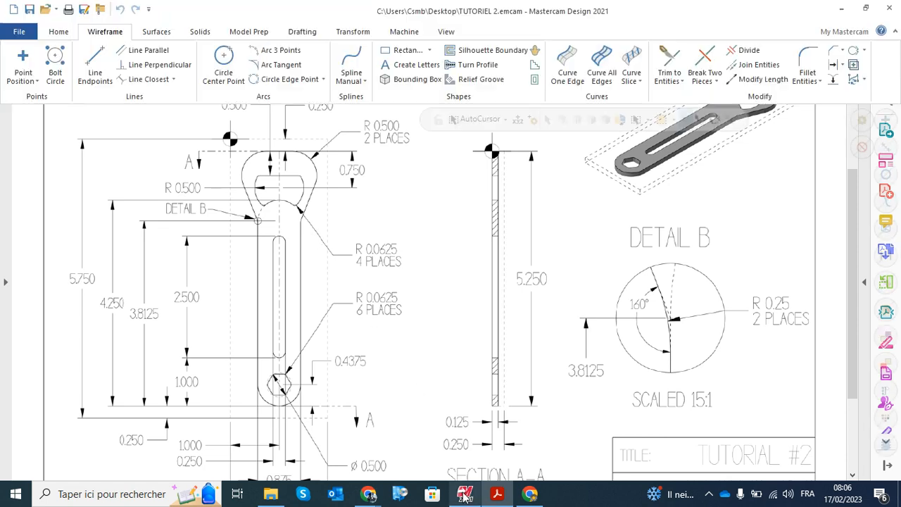
click(225, 59)
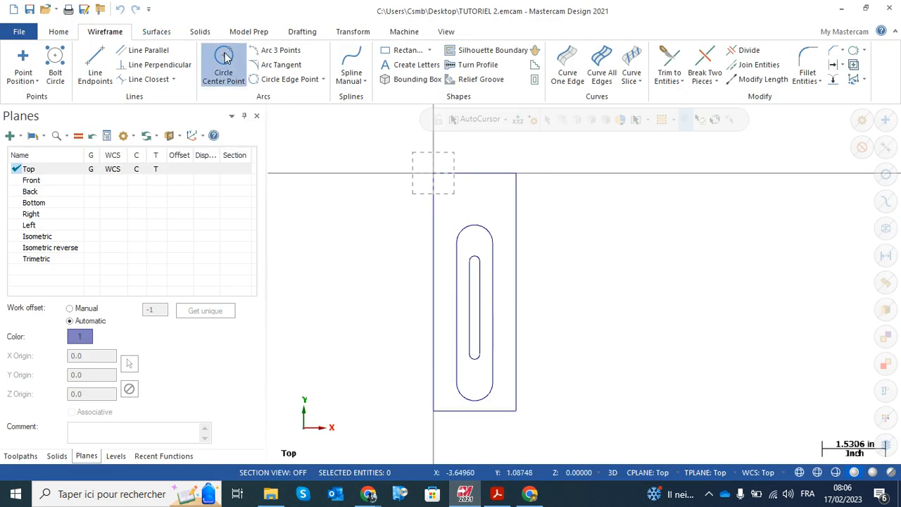
click(53, 291)
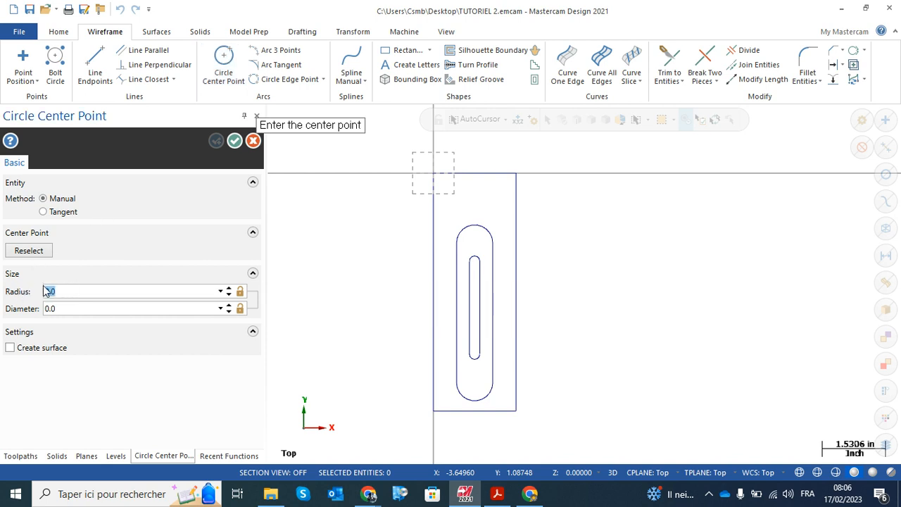
key(BackSpace)
text(.5)
key(Return)
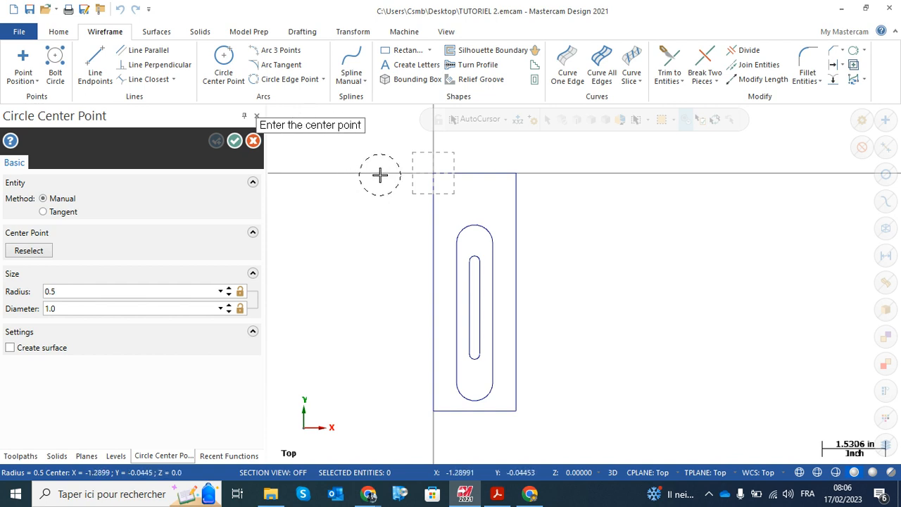
click(518, 121)
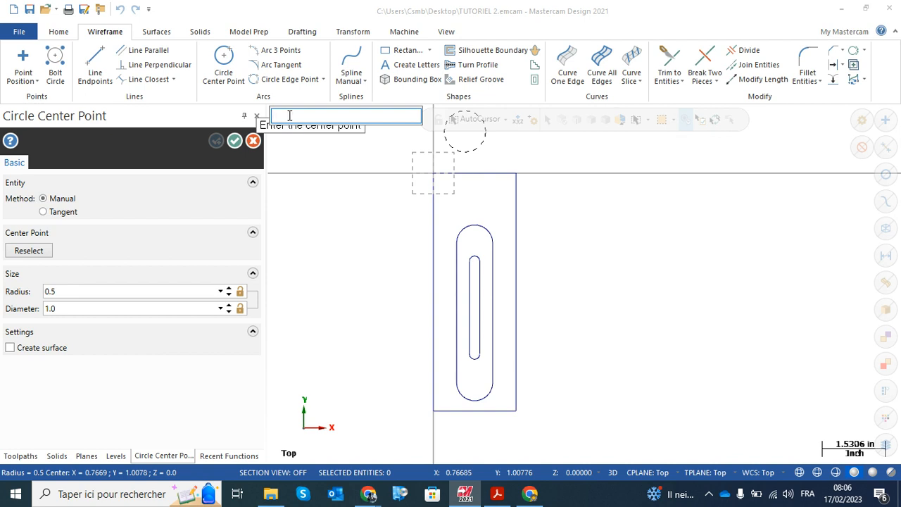
text(1,-1)
key(Return)
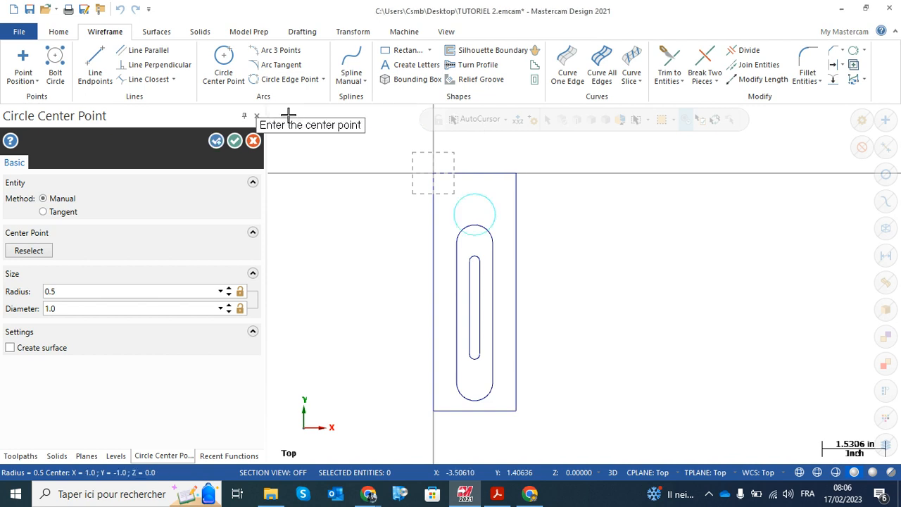
scroll(487, 218, up, 4)
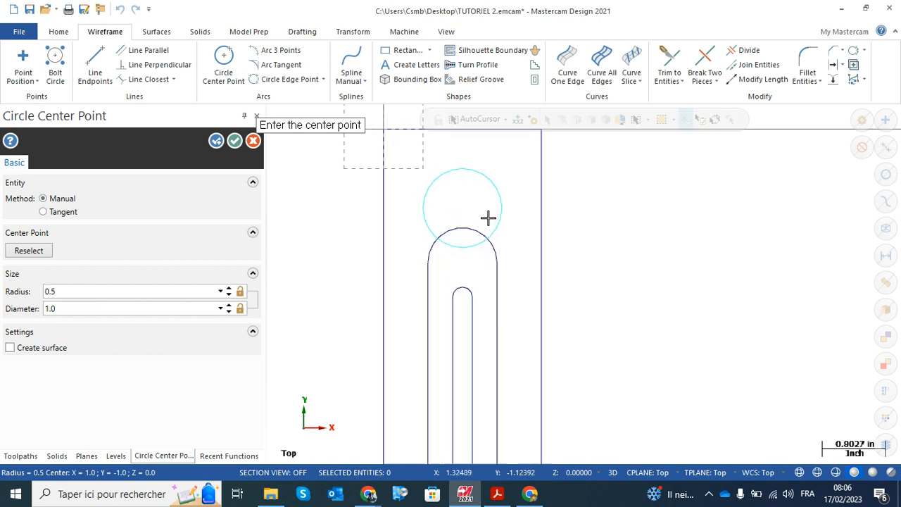
click(234, 142)
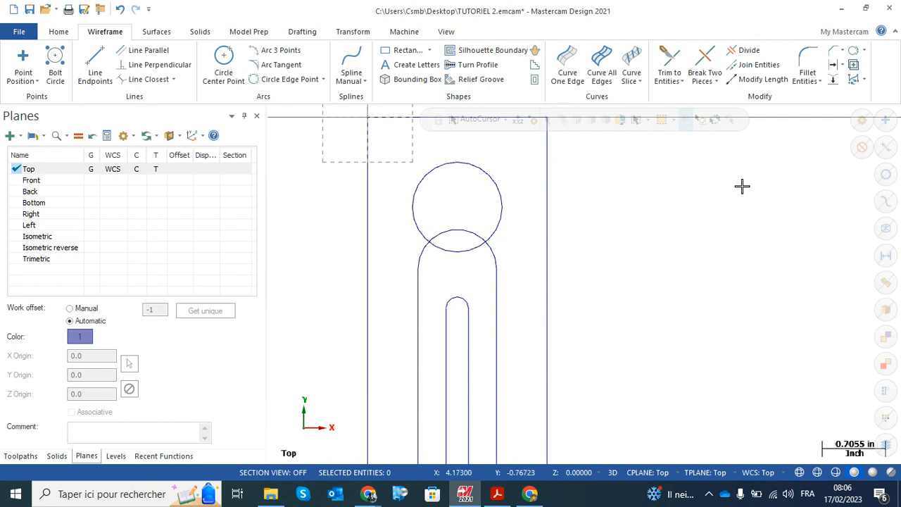
Using Divide in Trim mode and the plan as reference, remove both side portions of the large slot's upper arc outside the circle
click(746, 54)
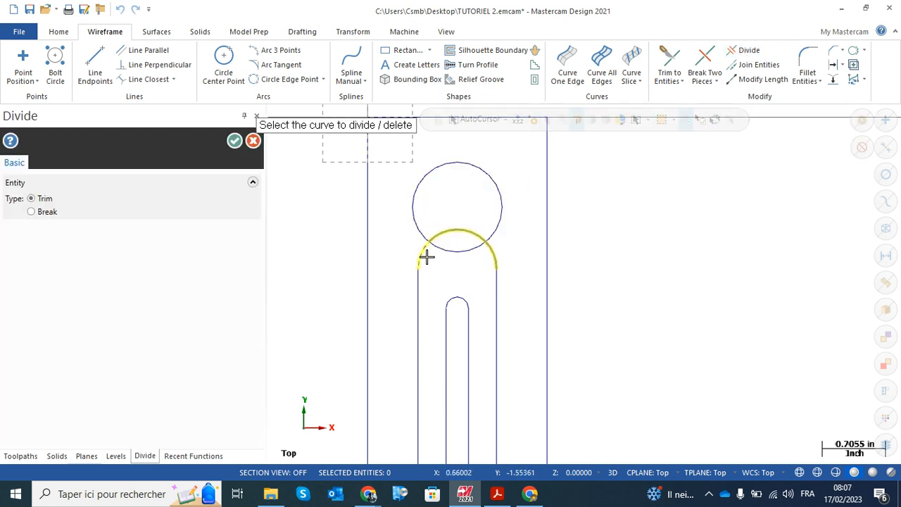
scroll(494, 254, up, 2)
scroll(494, 253, up, 2)
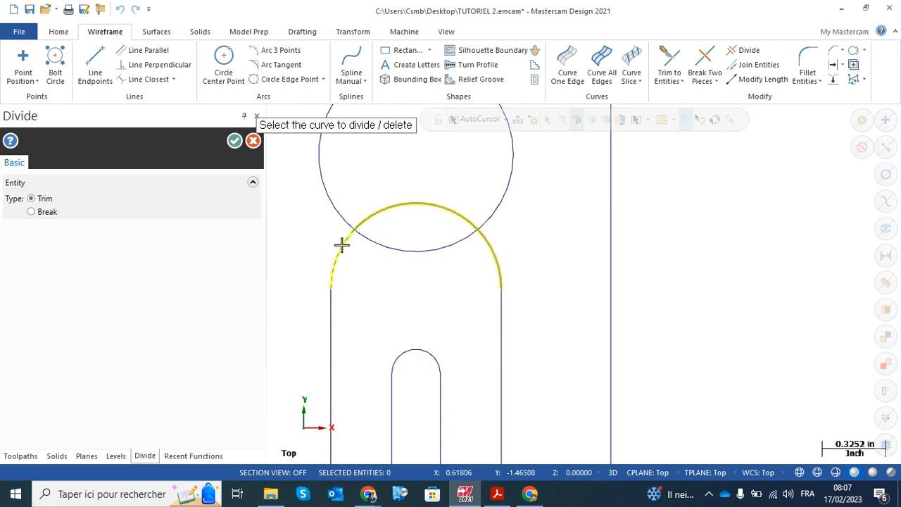
click(493, 494)
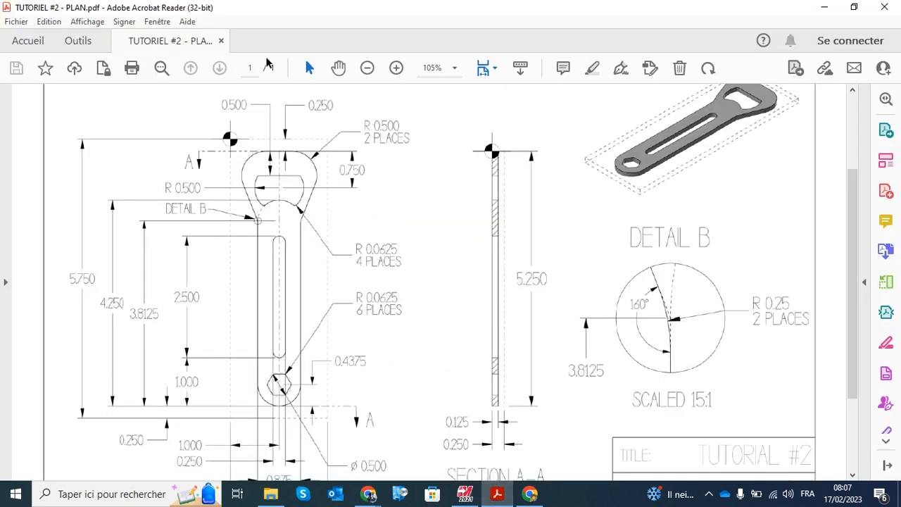
click(396, 68)
click(396, 67)
click(396, 68)
scroll(496, 330, down, 3)
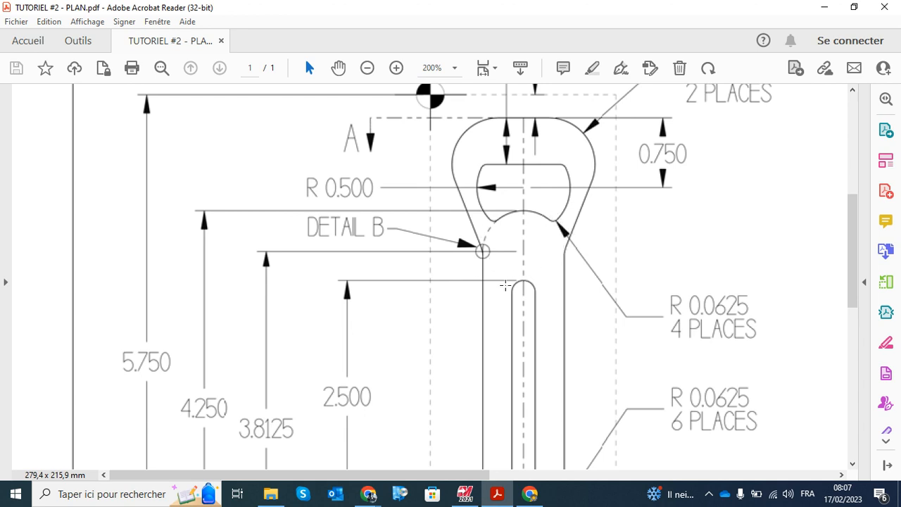
click(464, 494)
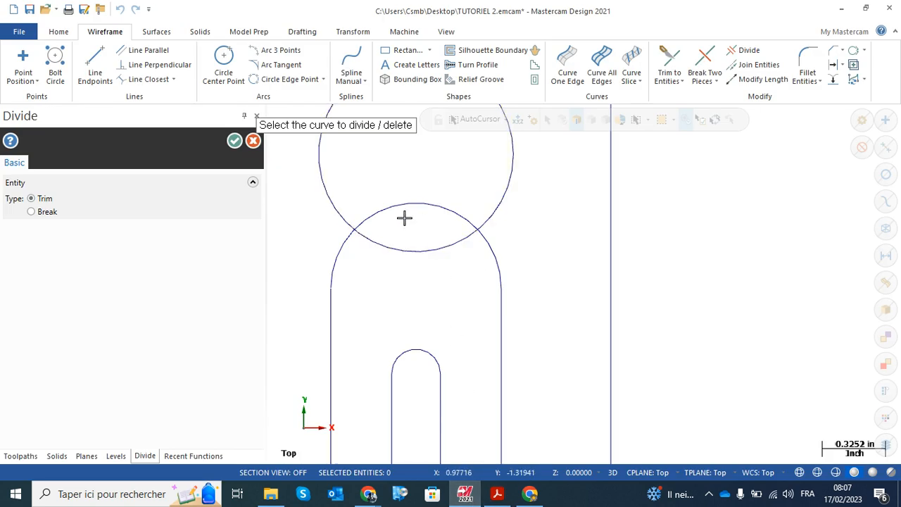
click(496, 256)
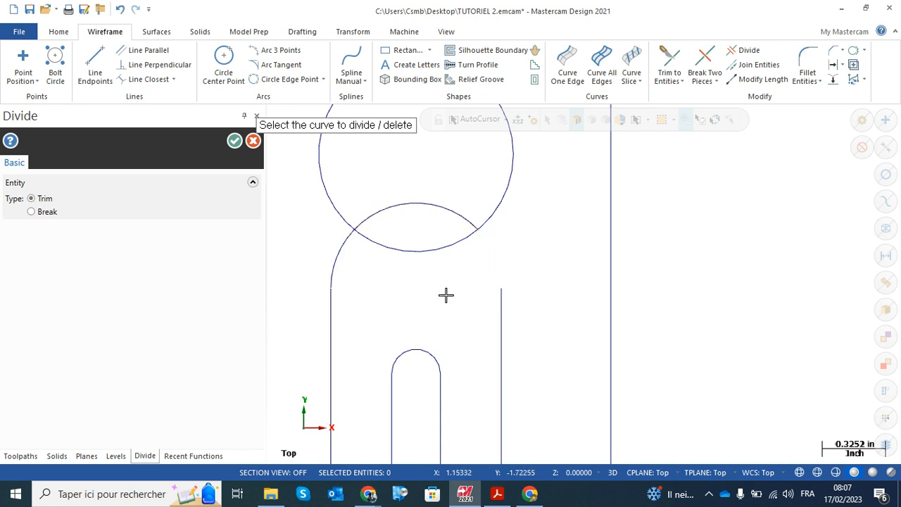
click(334, 259)
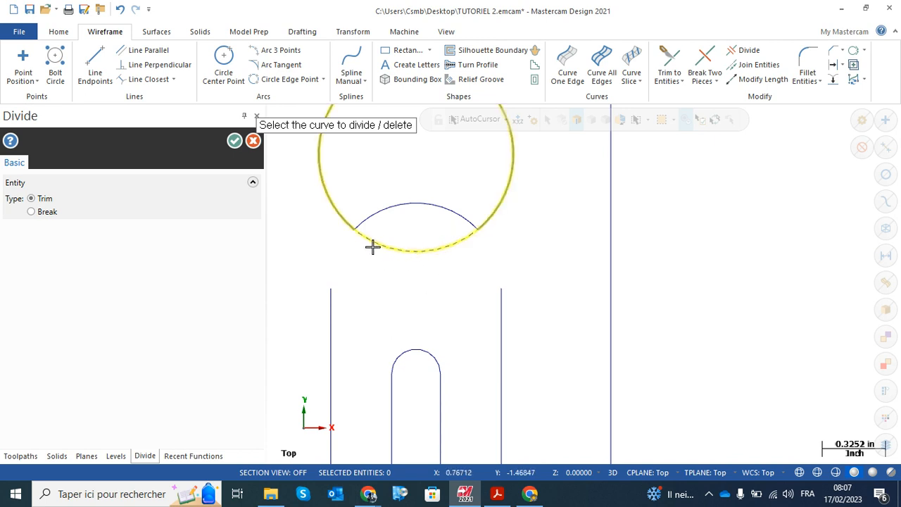
Trim away the circle's lower segment beneath the remaining arc, compare the opening with the plan, and finish the Divide command
click(496, 494)
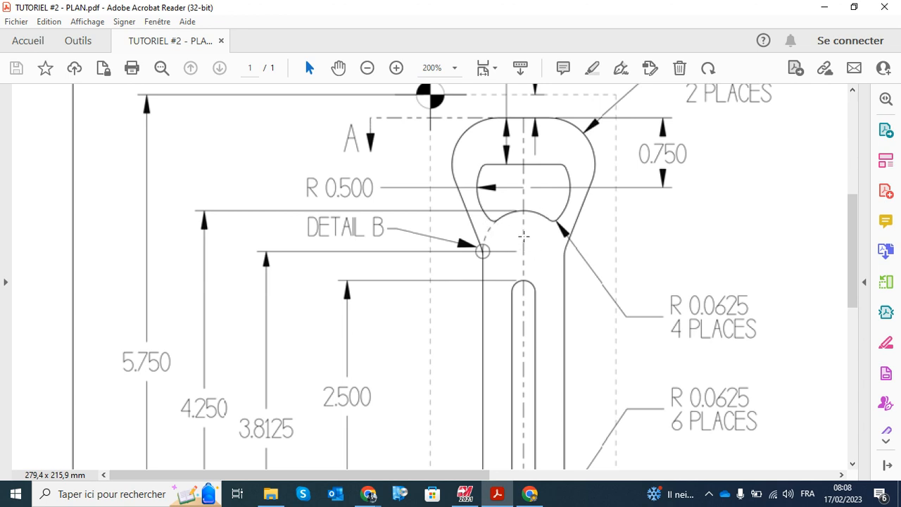
click(465, 493)
scroll(430, 251, up, 2)
scroll(394, 255, down, 5)
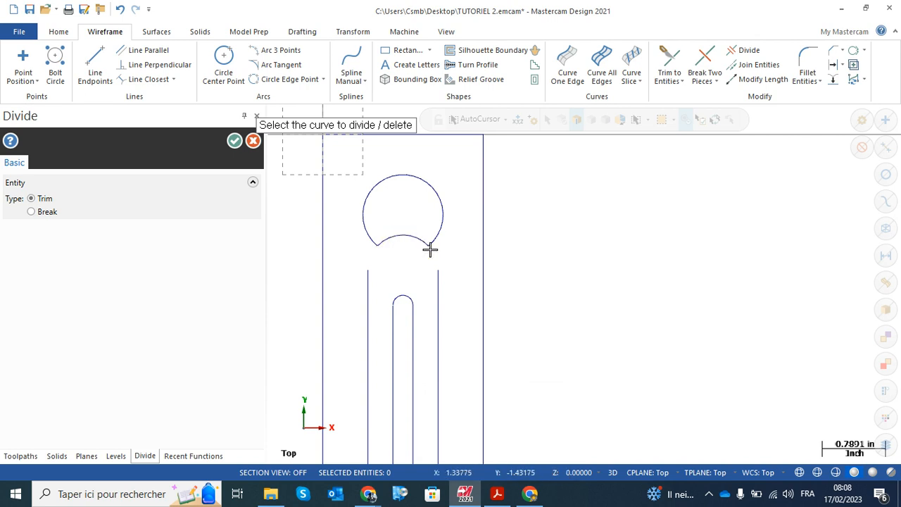
click(497, 495)
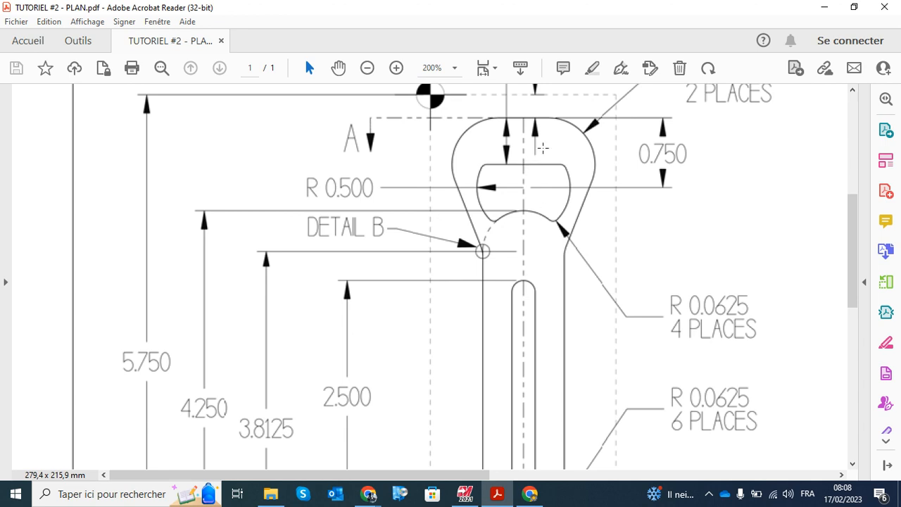
scroll(542, 147, up, 3)
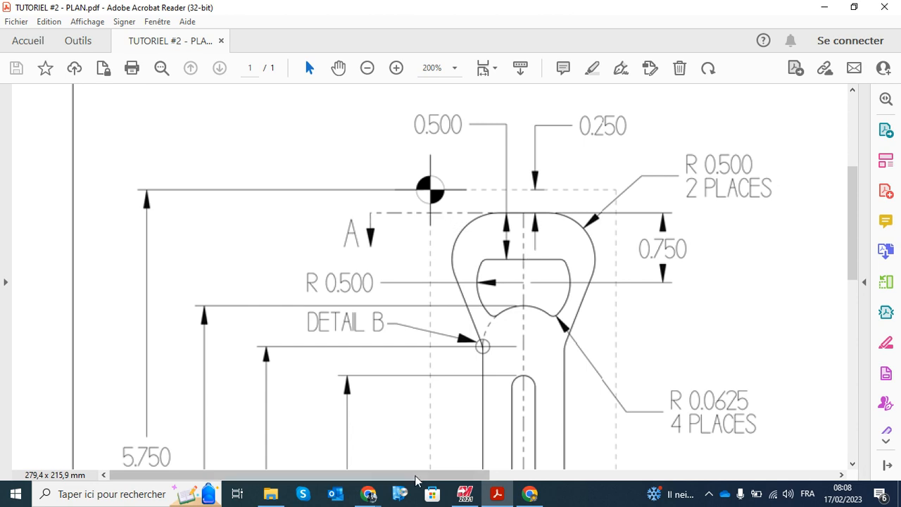
click(464, 493)
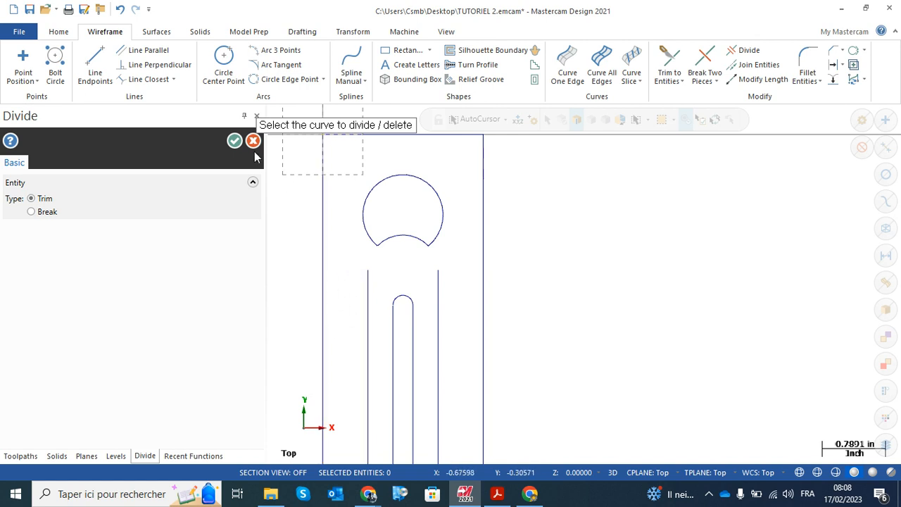
click(234, 142)
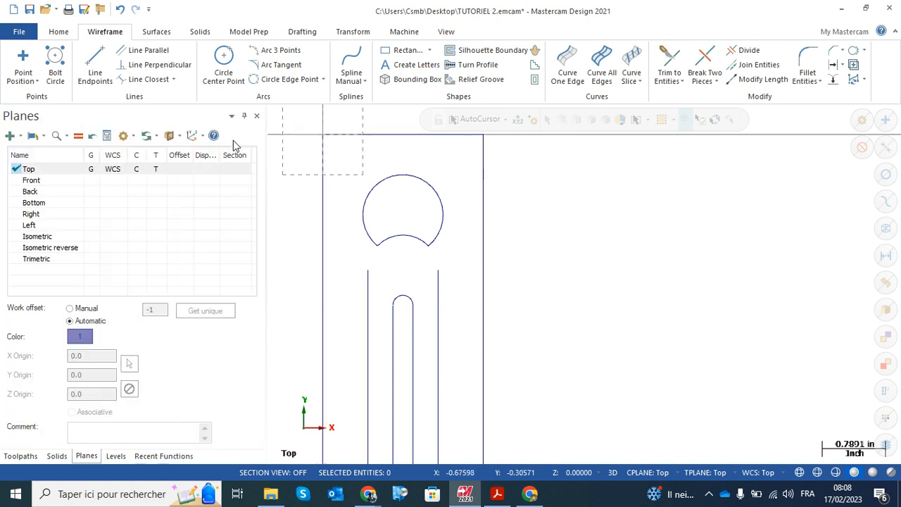
Consult the plan's head dimensions and create a line parallel to the outer rectangle's top edge, about 0.26 in below it
scroll(311, 217, down, 2)
scroll(311, 217, down, 1)
middle_drag(311, 216, 451, 222)
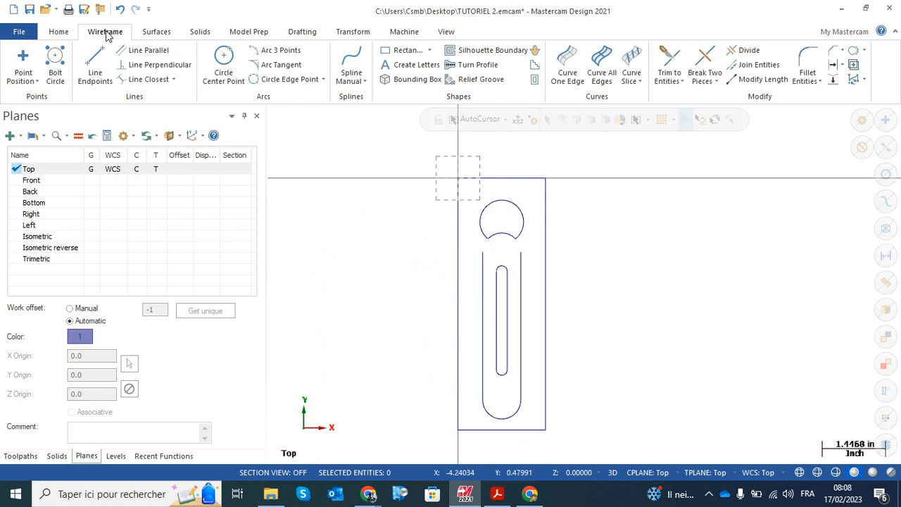
click(147, 50)
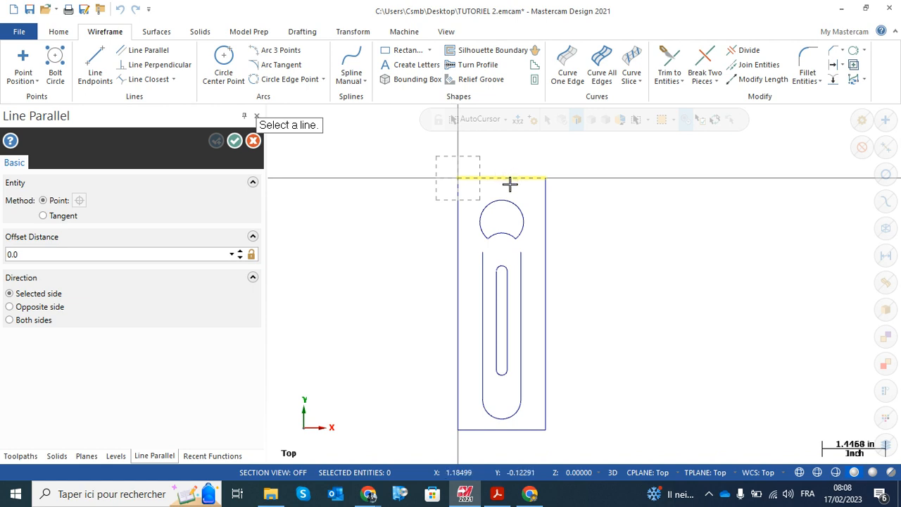
click(496, 494)
scroll(536, 211, down, 2)
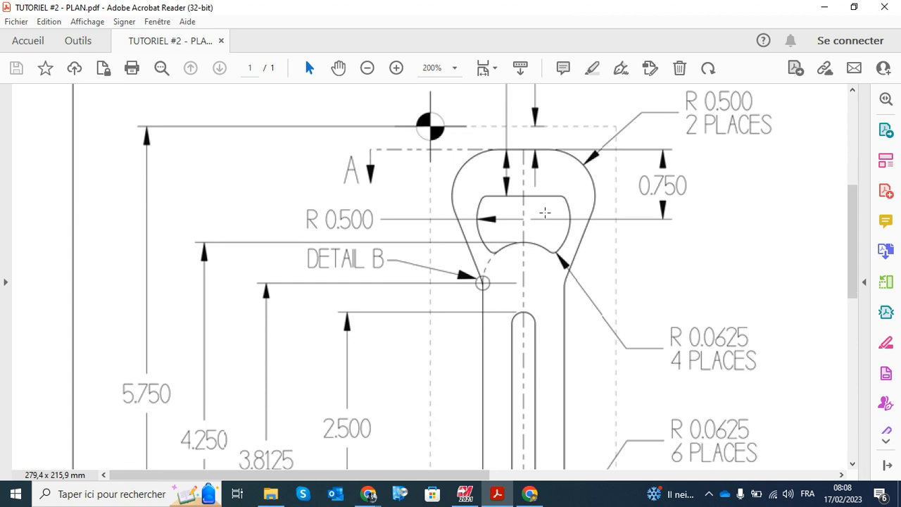
scroll(539, 204, up, 1)
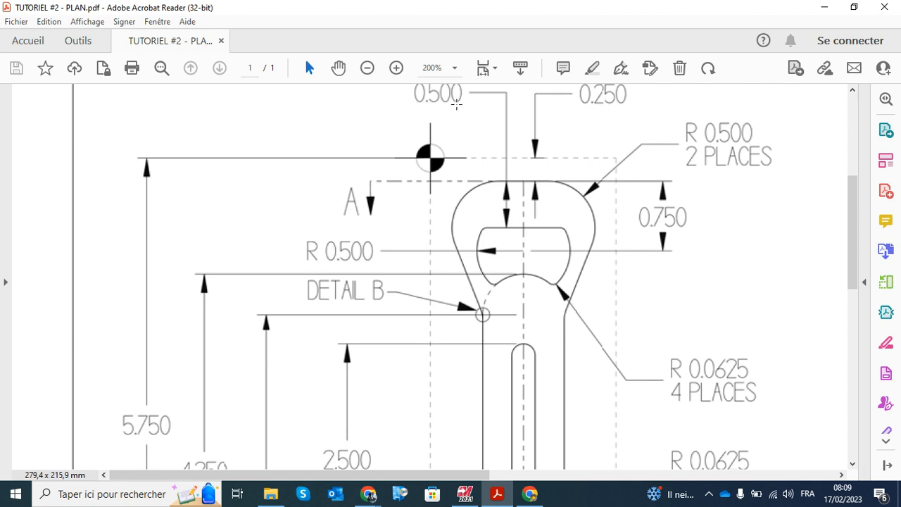
click(464, 494)
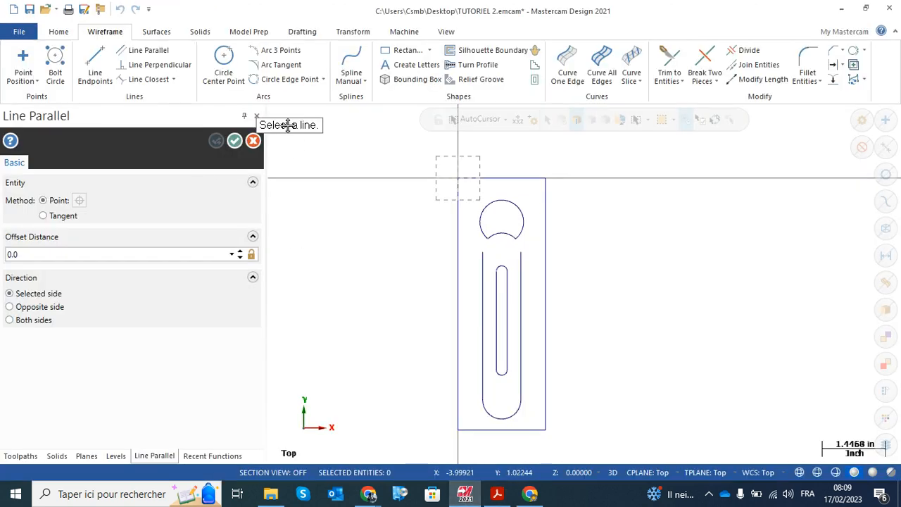
click(512, 176)
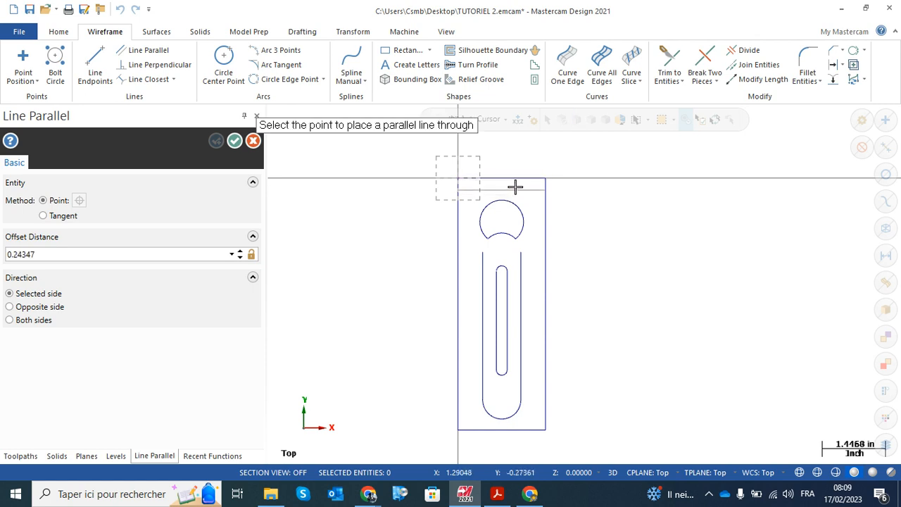
scroll(508, 178, up, 2)
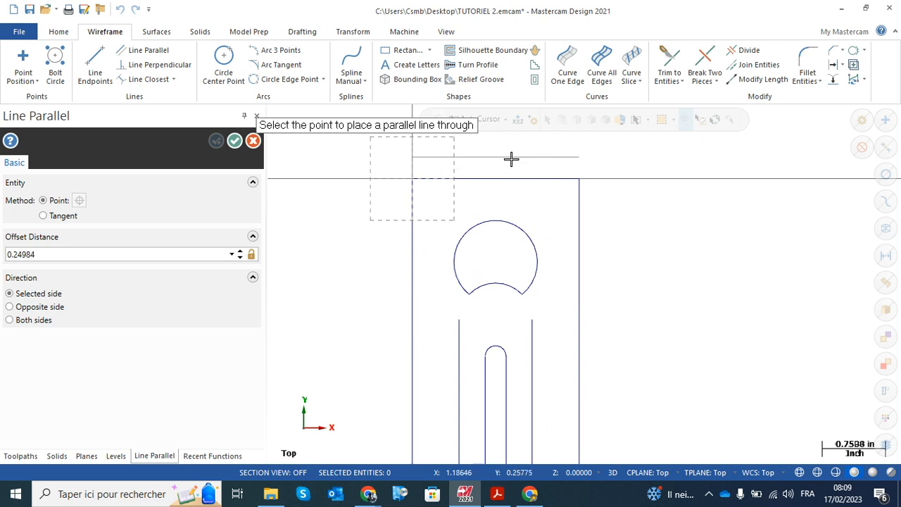
click(497, 200)
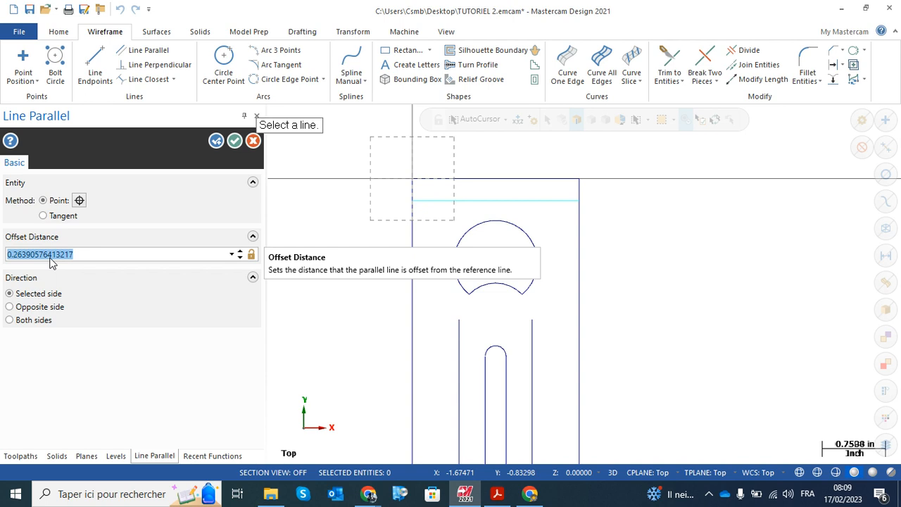
Set the parallel line's offset distance to 0.25 in and apply it, keeping Line Parallel active
text(.25)
key(Return)
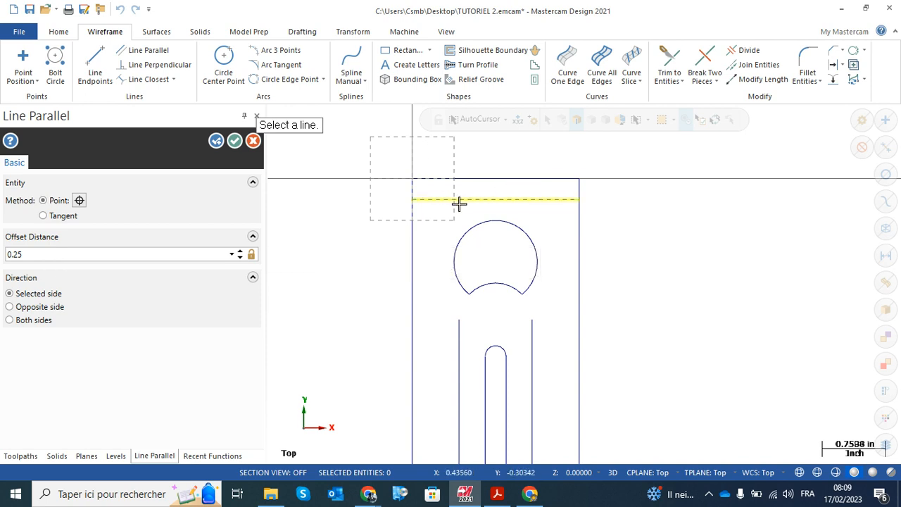
click(215, 141)
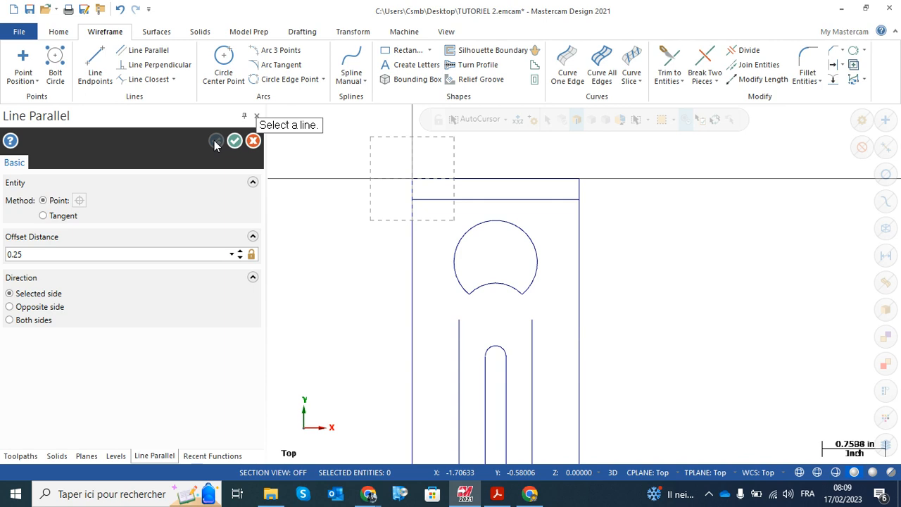
Create a line parallel to the upper offset line, 0.5 in below it across the circular opening, and finish the Line Parallel command
click(514, 199)
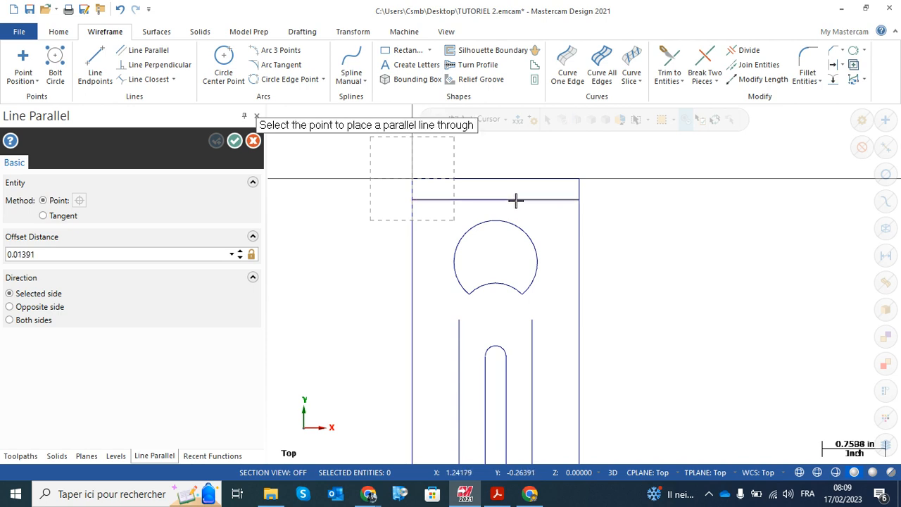
click(551, 251)
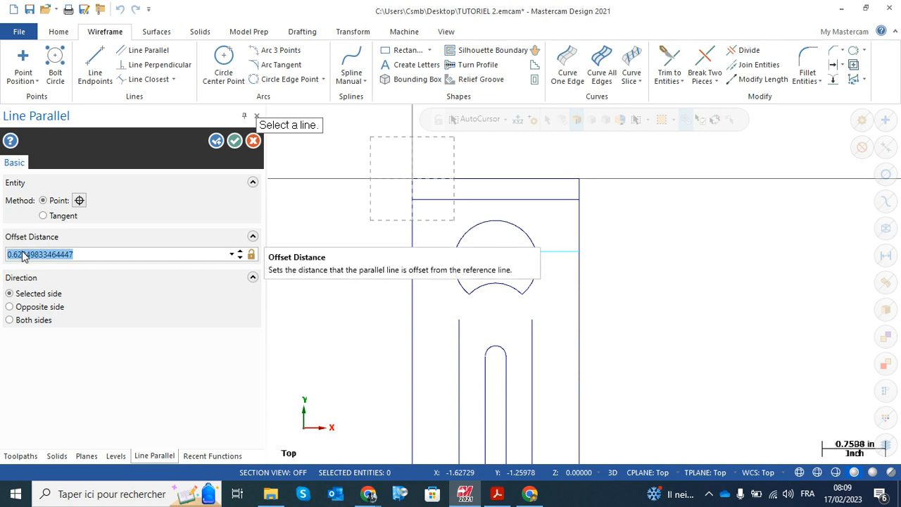
key(BackSpace)
key(Return)
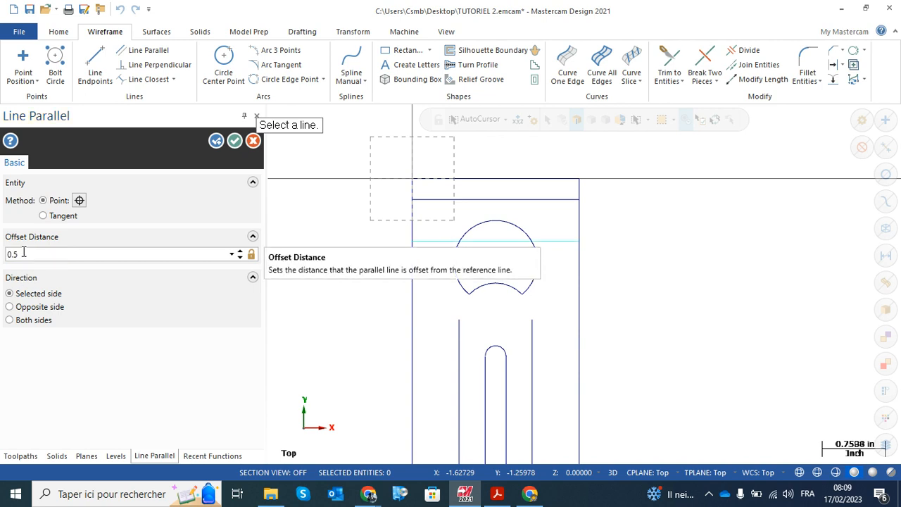
click(235, 142)
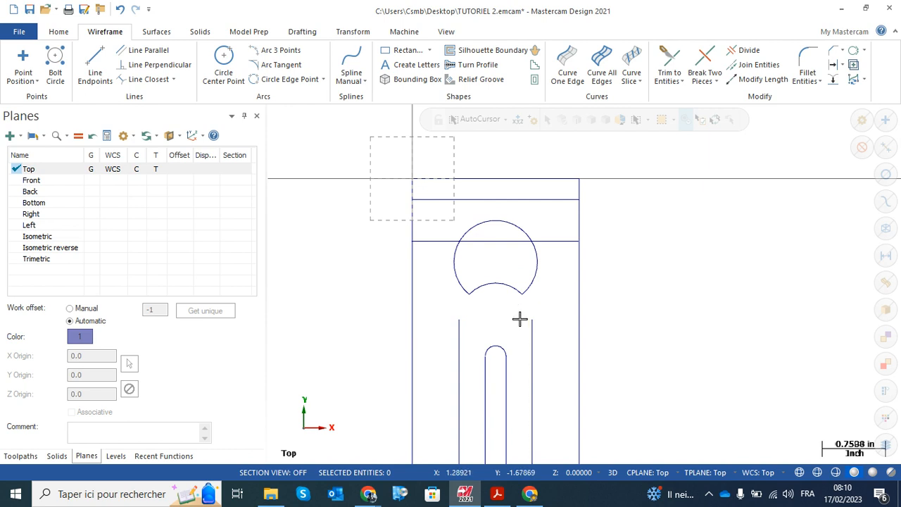
Using the plan as reference and Divide in Trim mode, remove the circle's cap above the new line and both line ends outside the circle
click(497, 495)
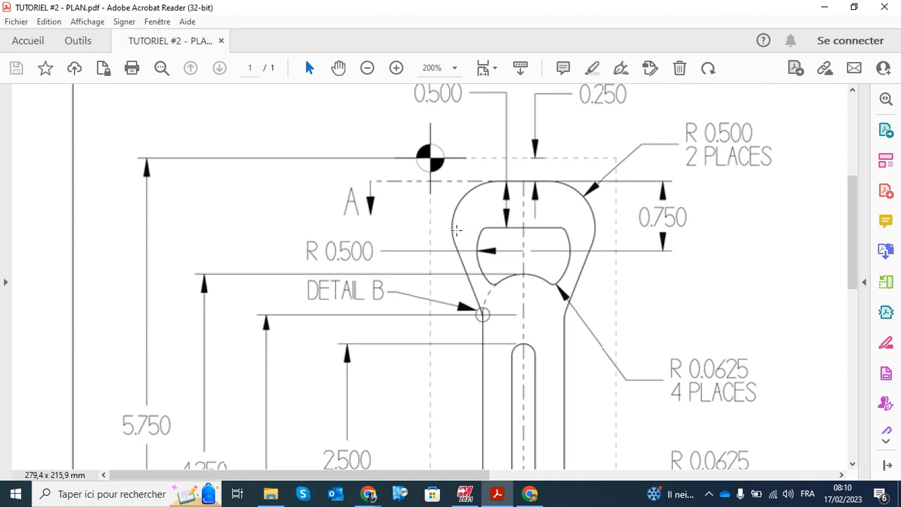
click(464, 493)
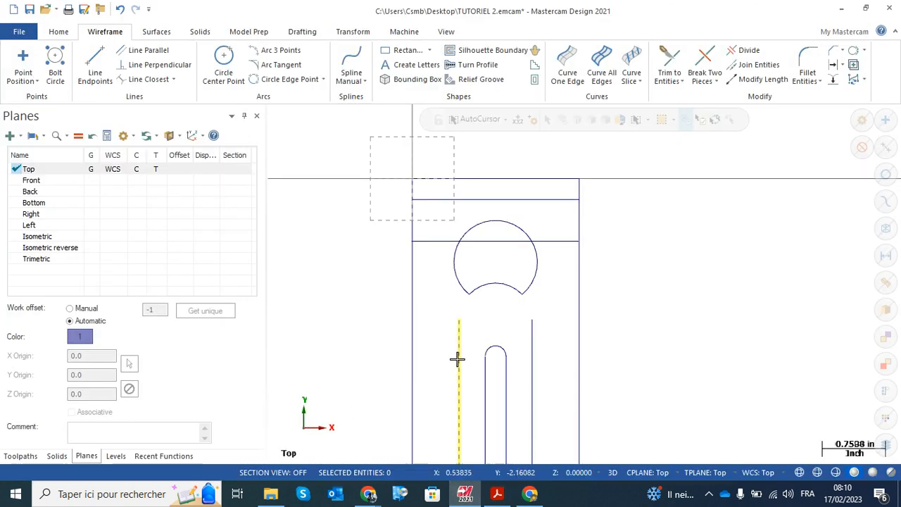
click(749, 52)
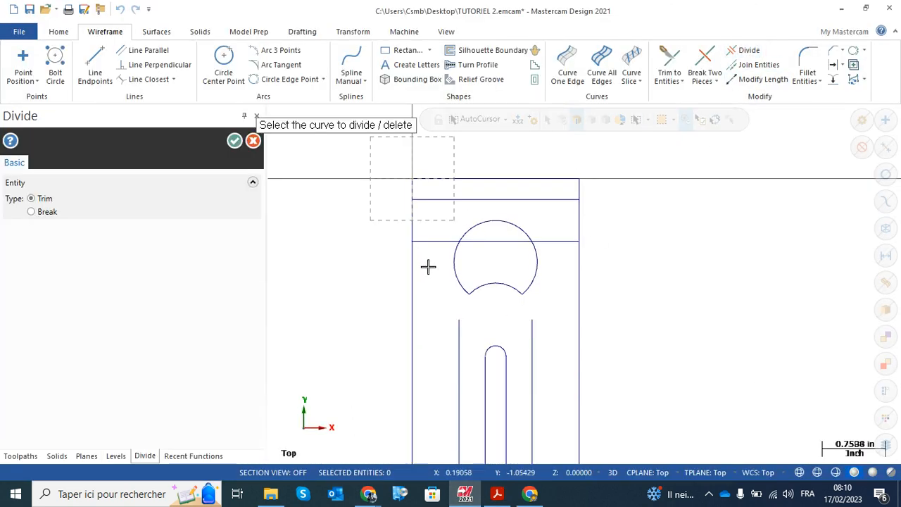
click(494, 221)
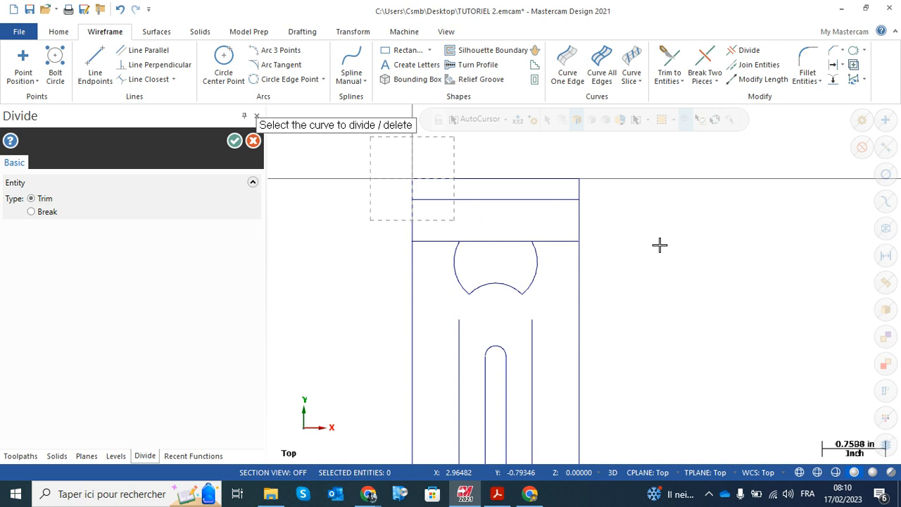
click(432, 241)
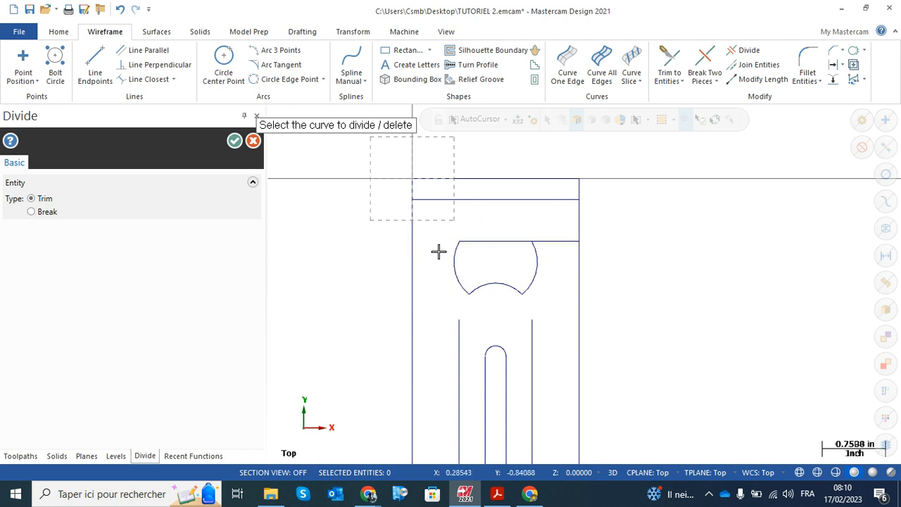
click(559, 241)
Examine the whole part outline and compare its head and opening with the PDF plan
scroll(619, 364, down, 3)
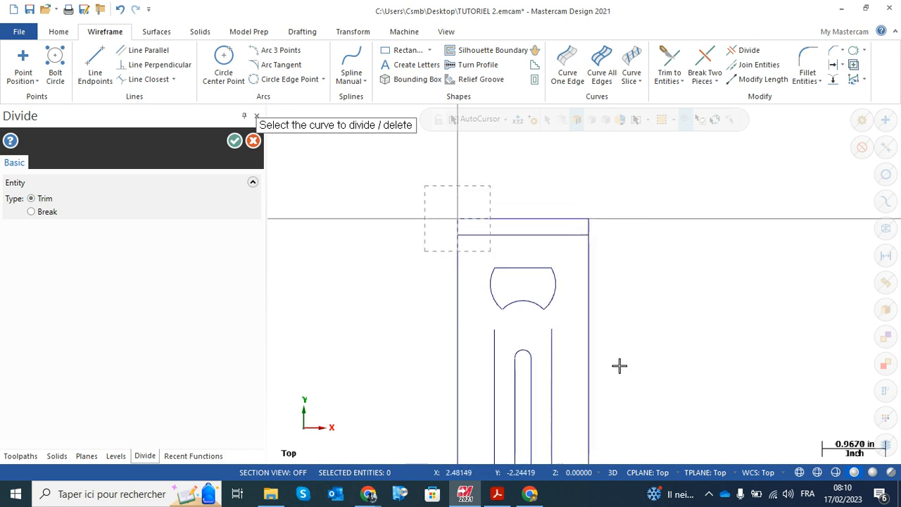
middle_drag(607, 344, 594, 251)
scroll(593, 251, down, 1)
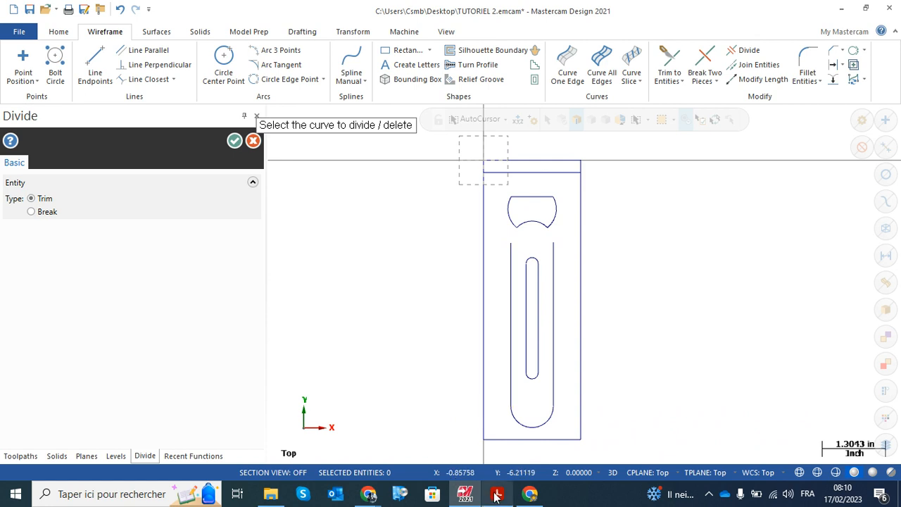
click(497, 494)
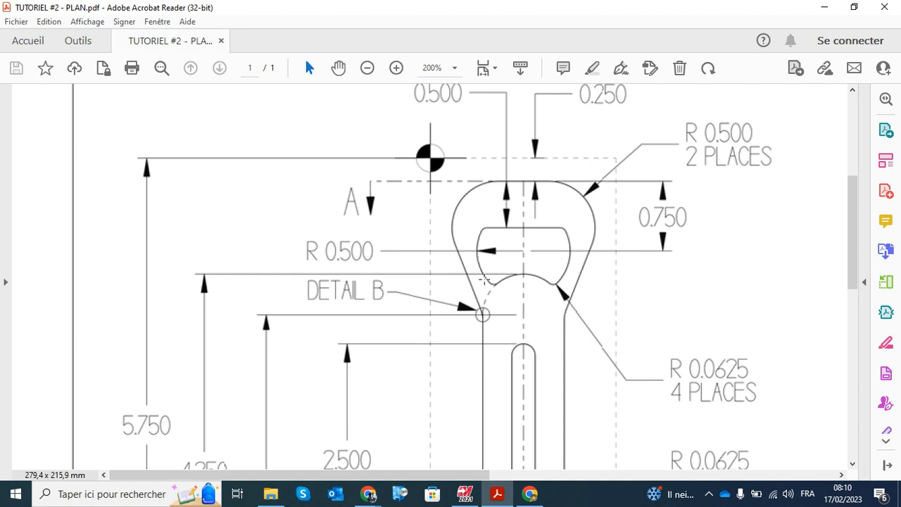
click(464, 494)
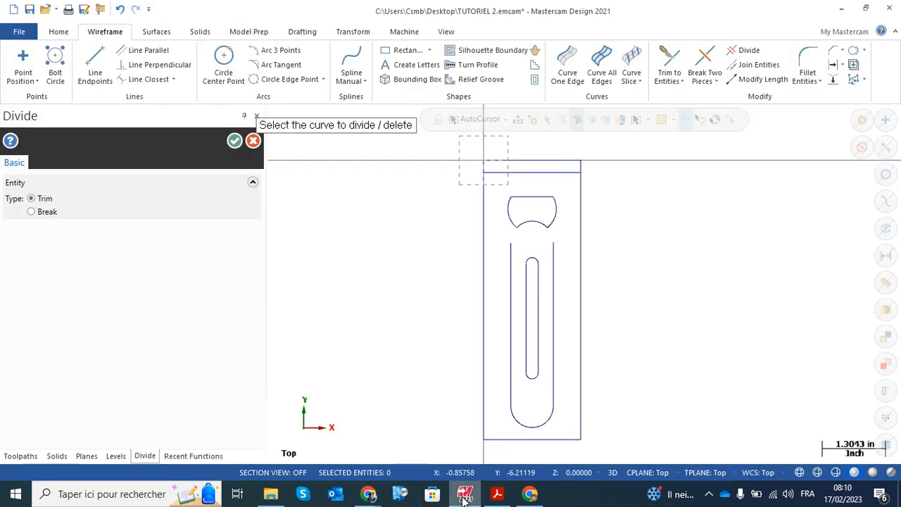